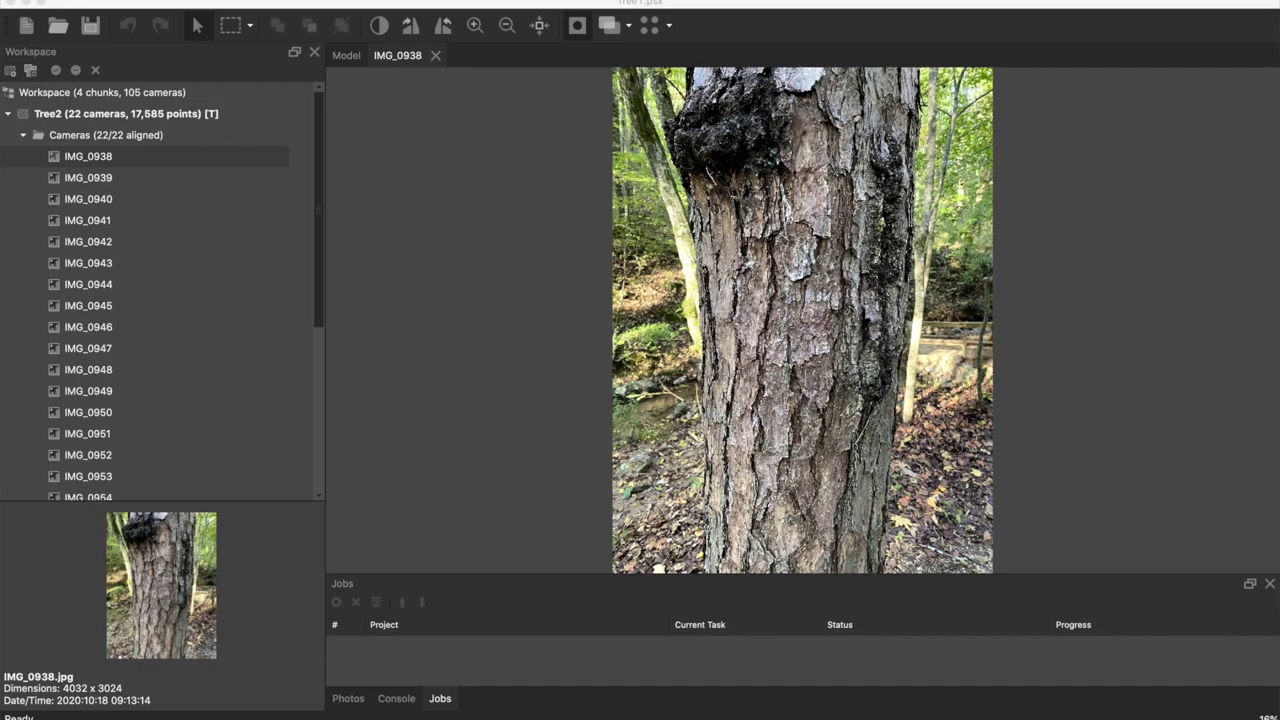
View the Tree2 source photos in sequence from IMG_0939 through IMG_0943.
{"action": "double_click", "coordinate": [88, 178]}
{"action": "double_click", "coordinate": [88, 199]}
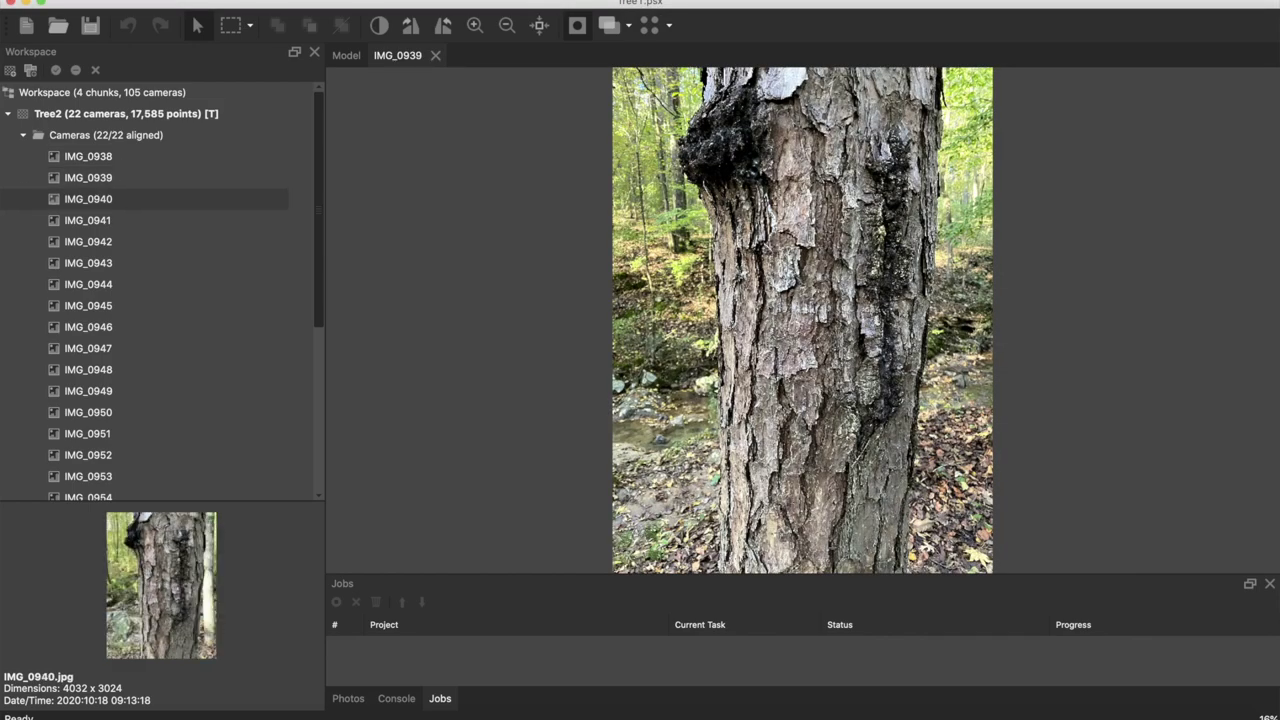
{"action": "double_click", "coordinate": [88, 220]}
{"action": "double_click", "coordinate": [88, 242]}
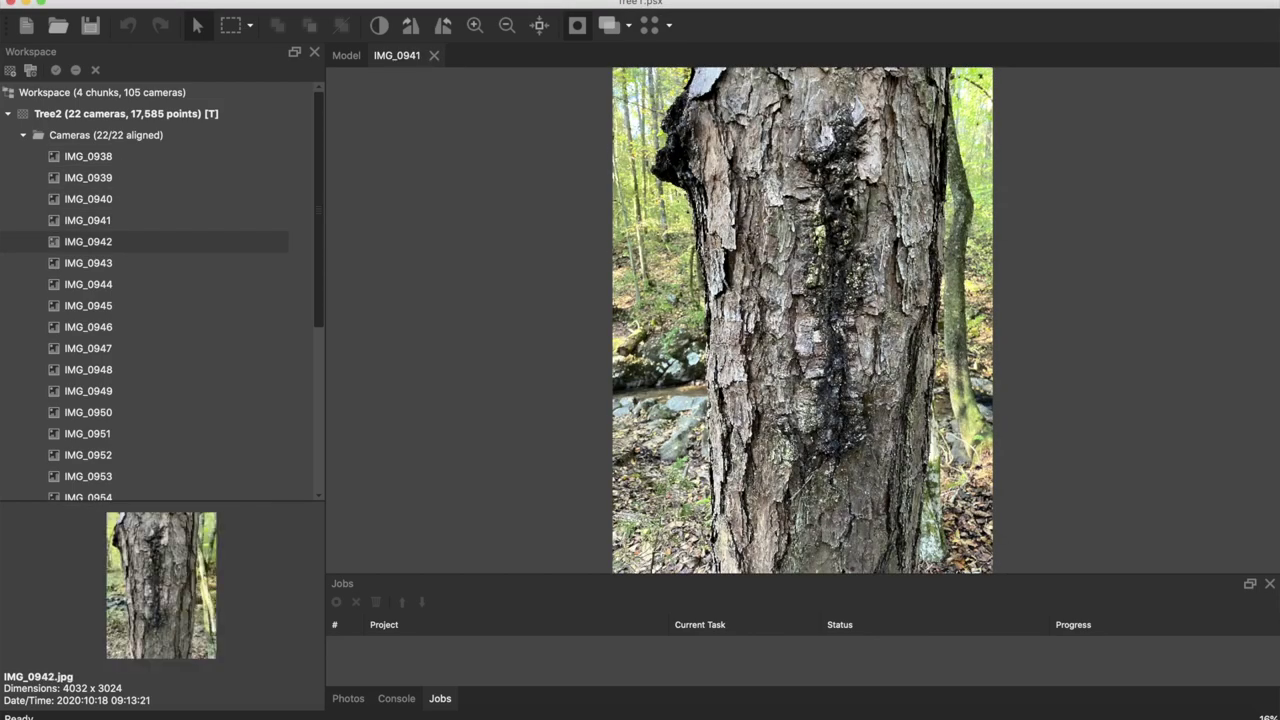
{"action": "double_click", "coordinate": [88, 263]}
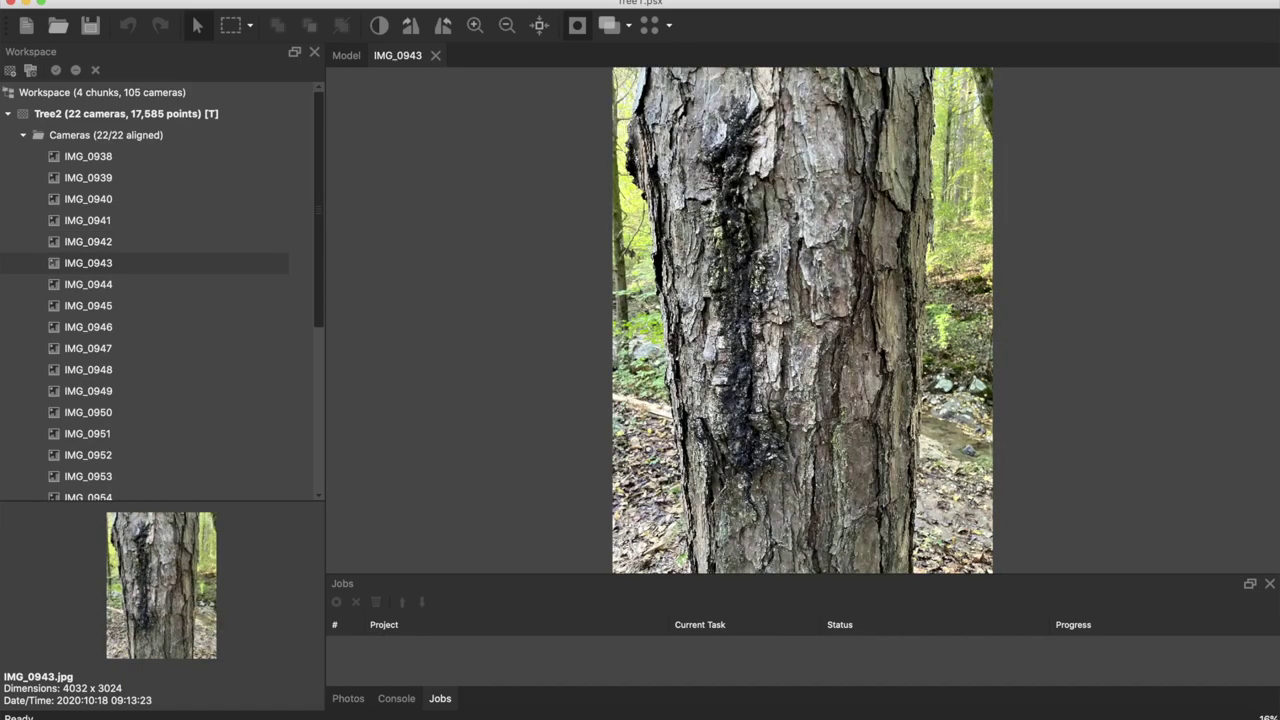
Collapse the Tree2 camera list and examine the chunk's tie points from slightly different angles.
{"action": "left_click", "coordinate": [22, 135]}
{"action": "double_click", "coordinate": [107, 156]}
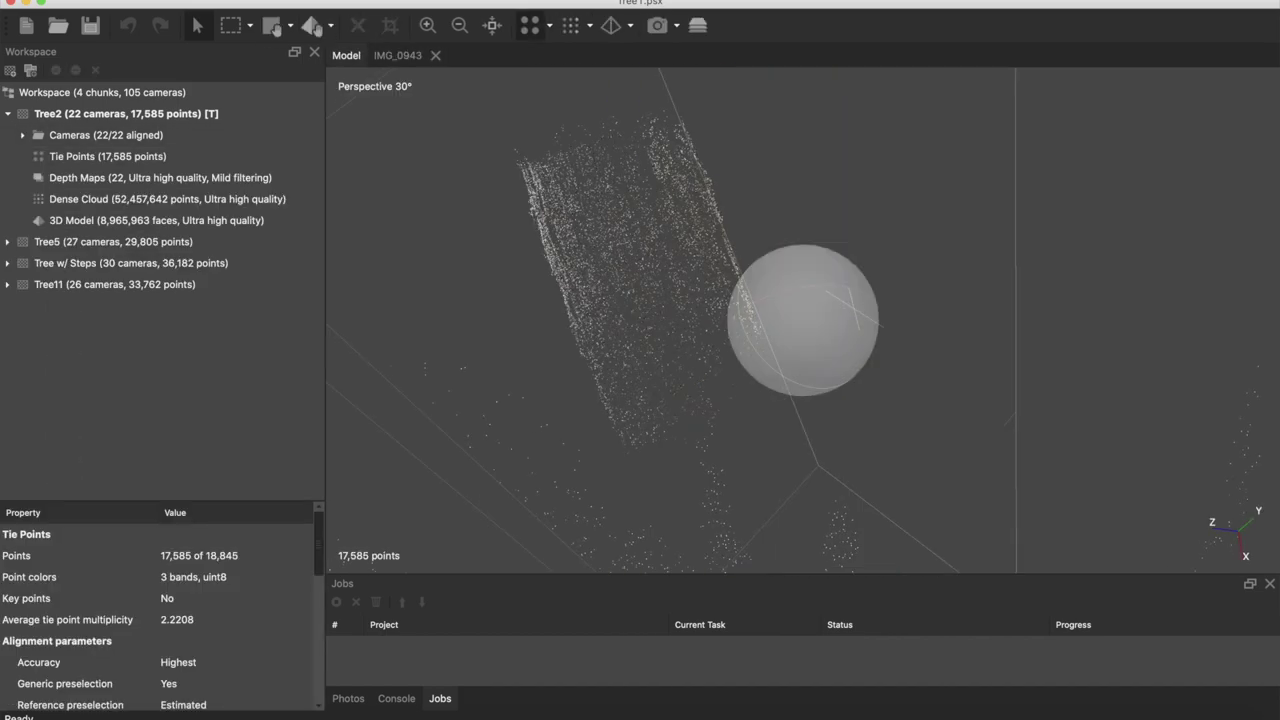
{"action": "left_click_drag", "start_coordinate": [803, 320], "coordinate": [809, 320]}
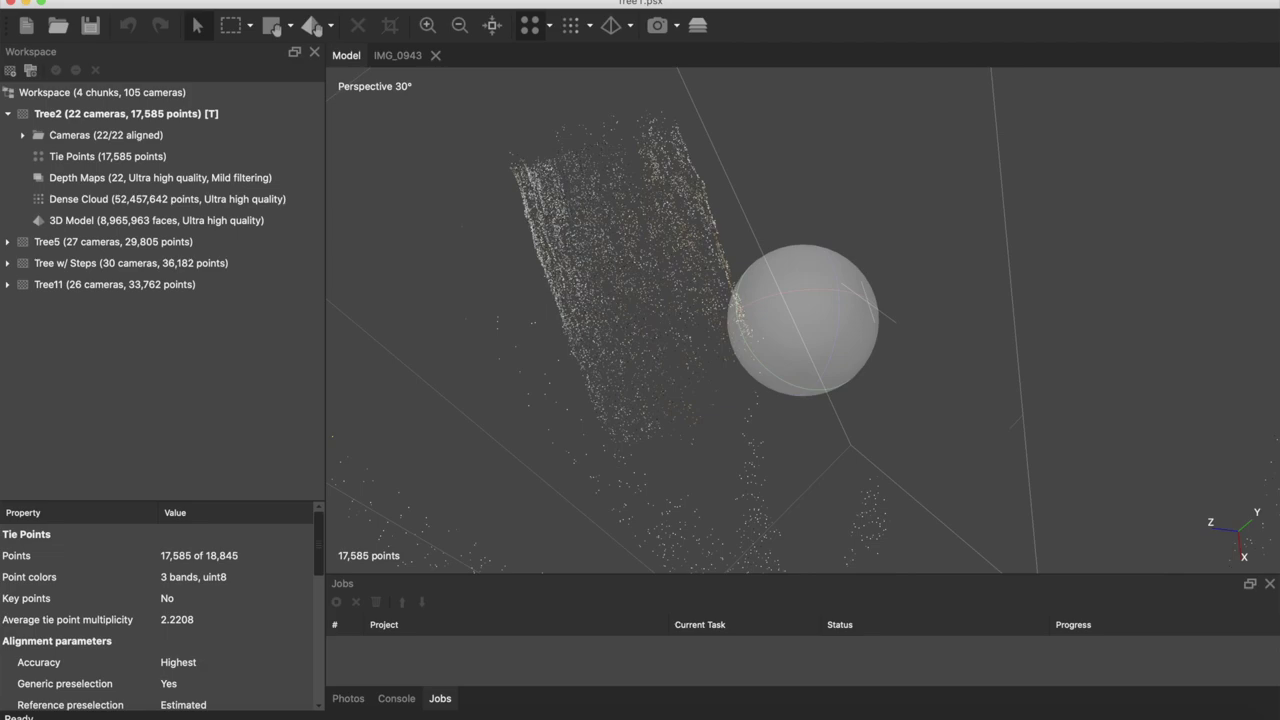
{"action": "left_click_drag", "start_coordinate": [809, 320], "coordinate": [794, 296]}
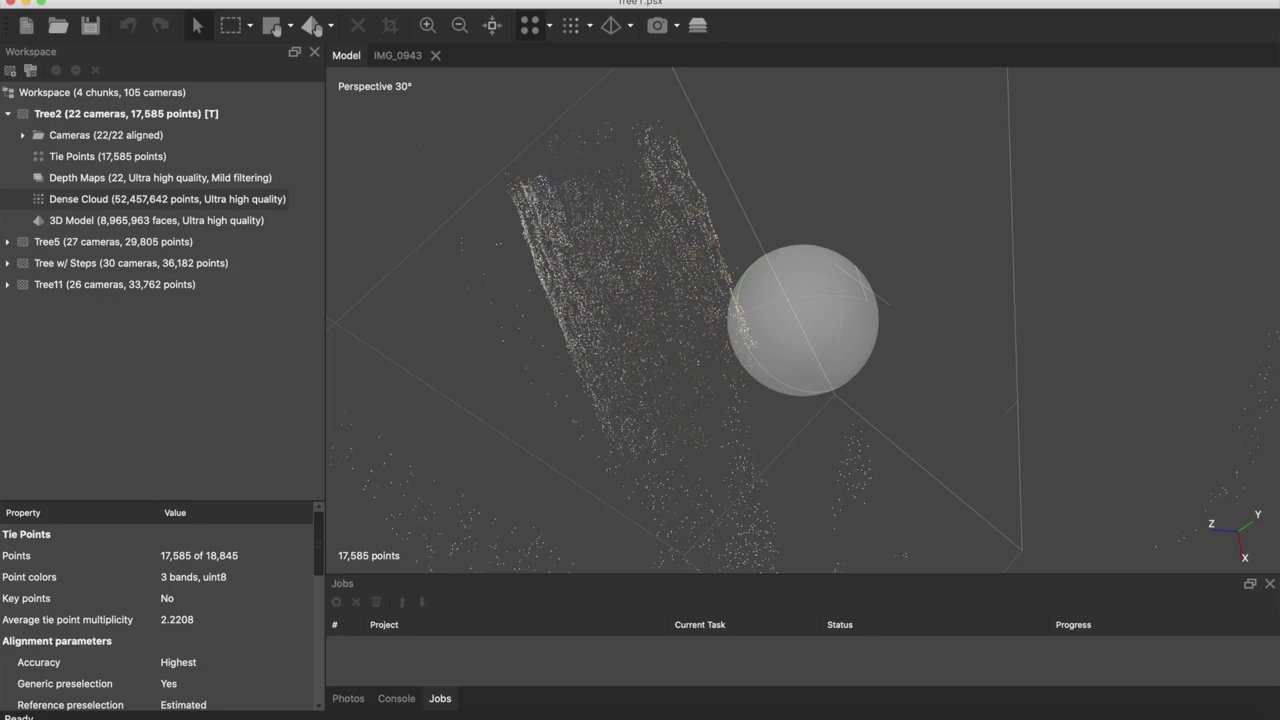
Display the Tree2 dense cloud and inspect the bark surface detail up close.
{"action": "double_click", "coordinate": [167, 199]}
{"action": "left_click_drag", "start_coordinate": [707, 348], "coordinate": [1012, 284]}
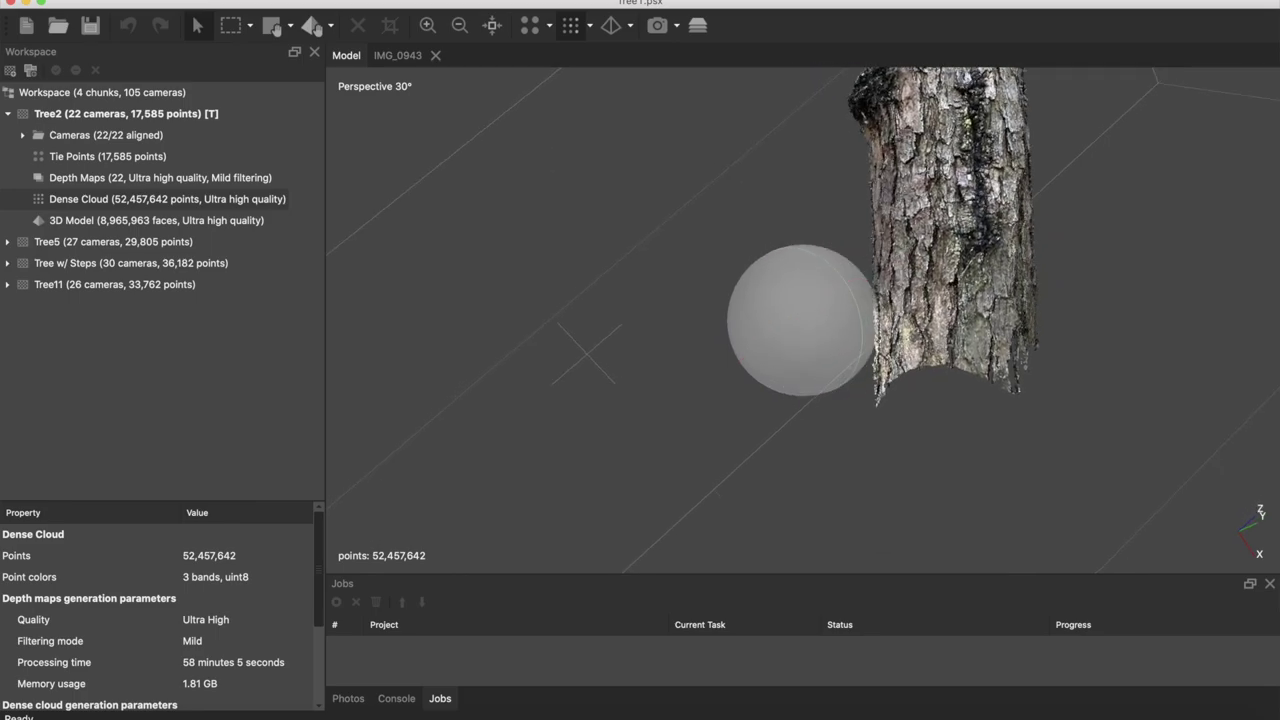
{"action": "scroll", "coordinate": [803, 320], "scroll_direction": "up", "scroll_amount": 6}
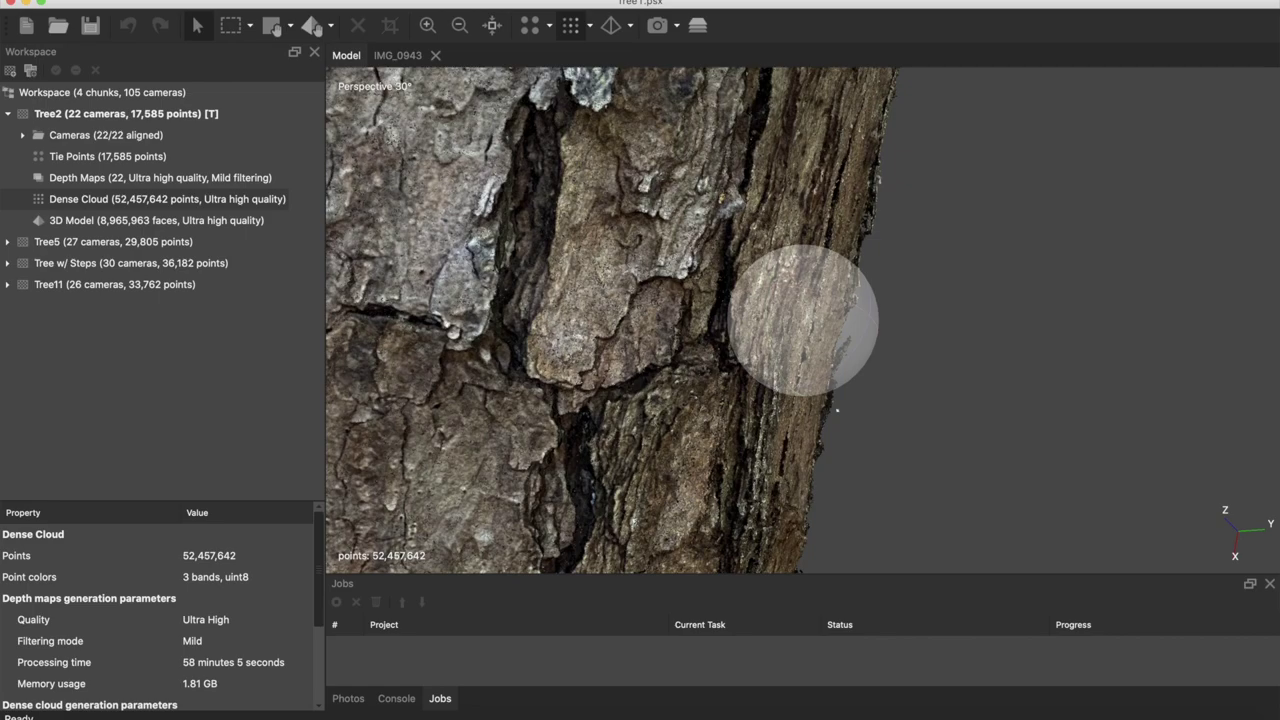
{"action": "scroll", "coordinate": [803, 320], "scroll_direction": "up", "scroll_amount": 8}
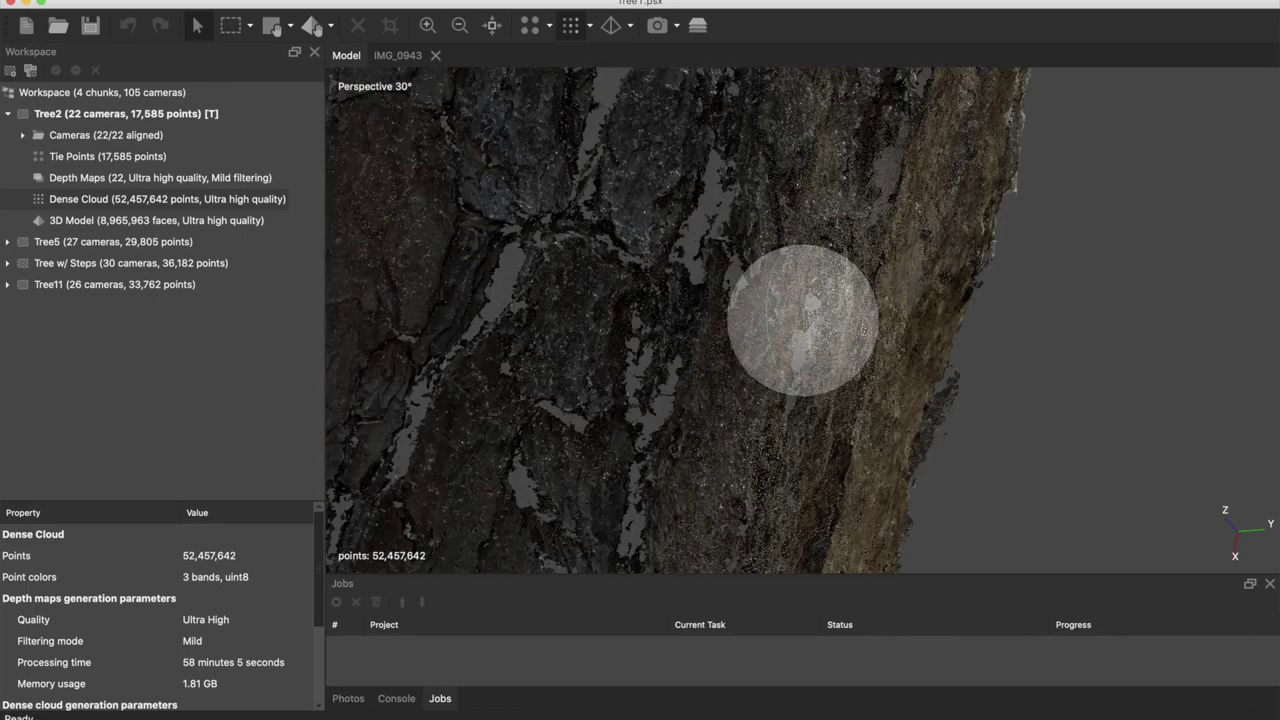
{"action": "scroll", "coordinate": [803, 320], "scroll_direction": "up", "scroll_amount": 3}
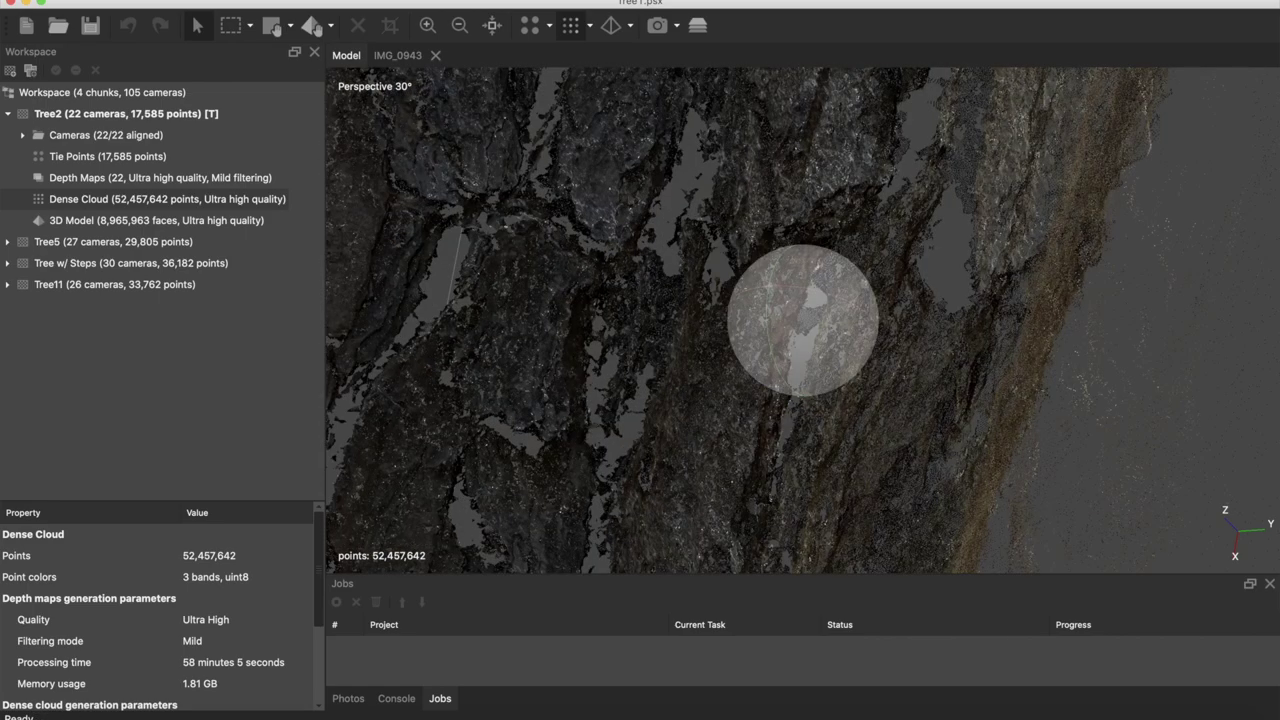
{"action": "scroll", "coordinate": [803, 320], "scroll_direction": "down", "scroll_amount": 8}
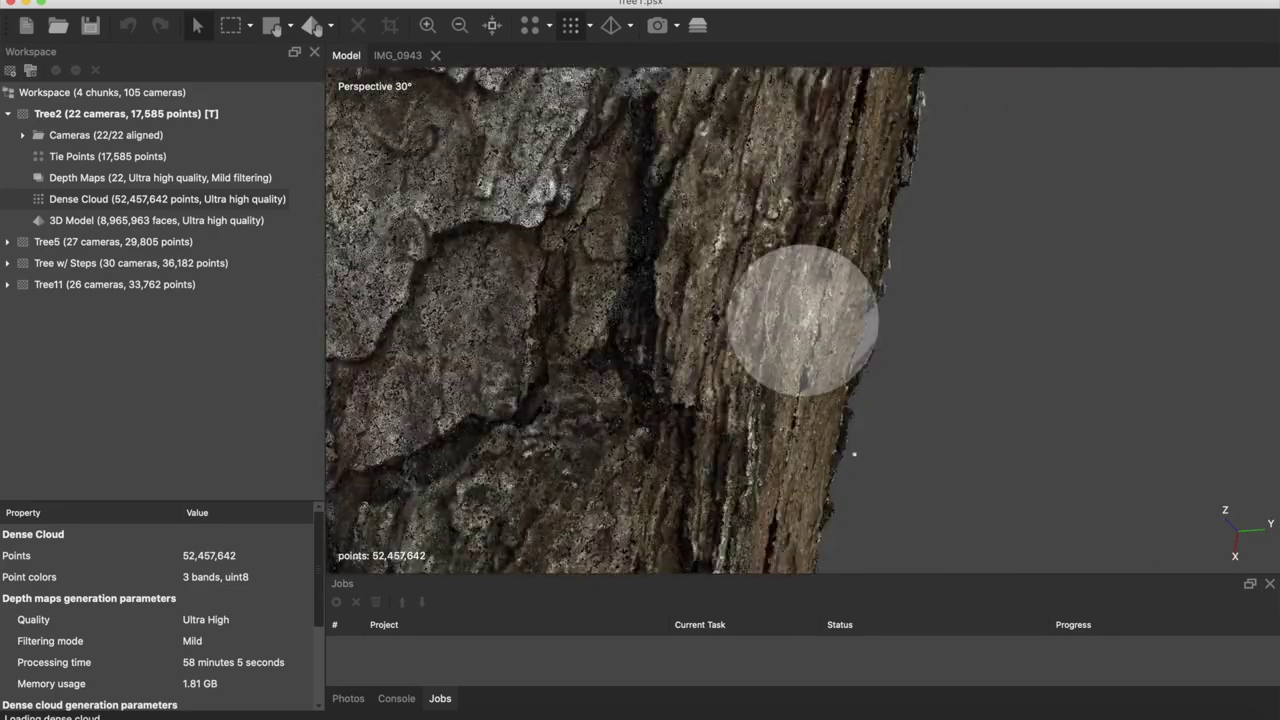
Inspect the Tree2 3D model's shaded bark surface, and switch its display to Model Solid.
{"action": "scroll", "coordinate": [803, 320], "scroll_direction": "down", "scroll_amount": 8}
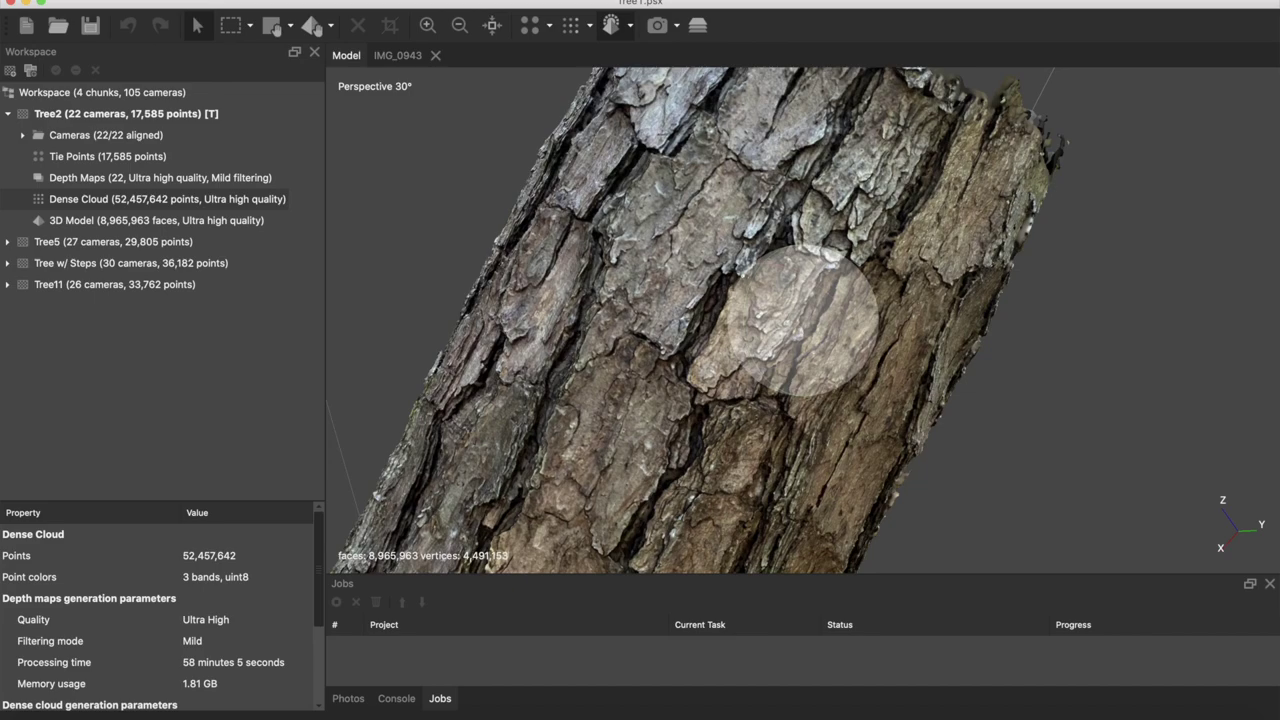
{"action": "left_click_drag", "start_coordinate": [803, 320], "coordinate": [761, 298]}
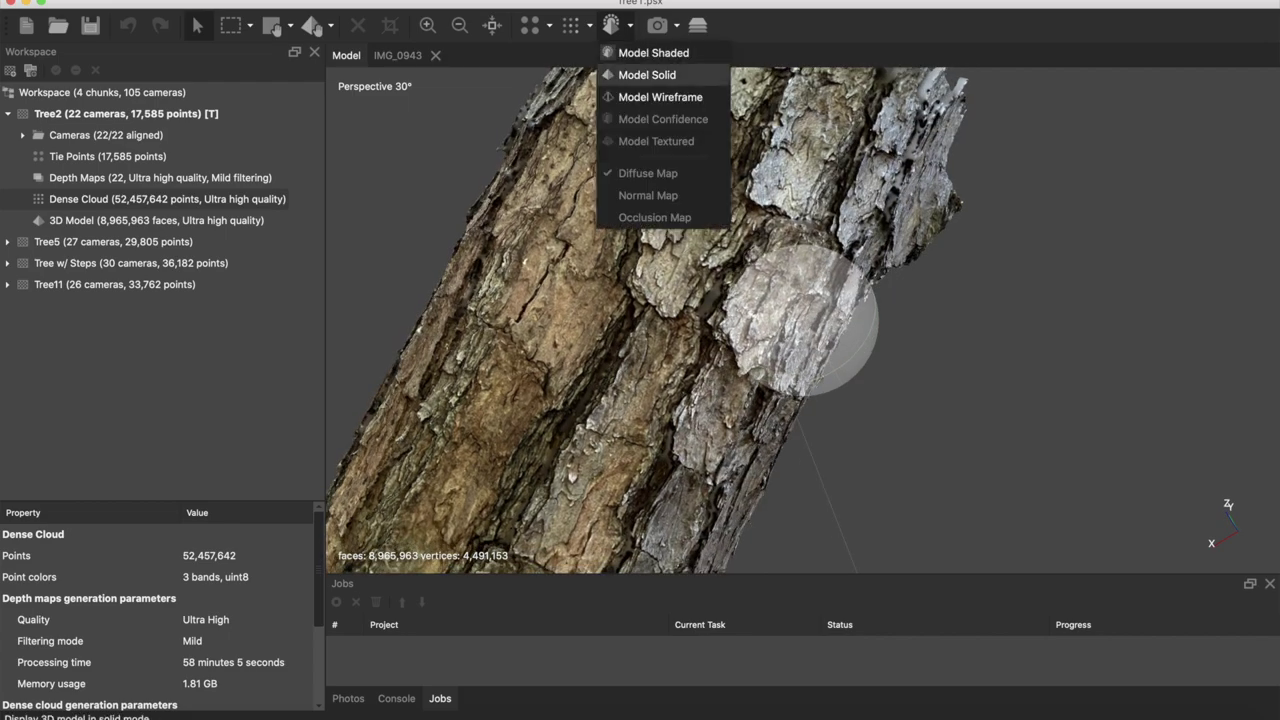
{"action": "left_click", "coordinate": [647, 75]}
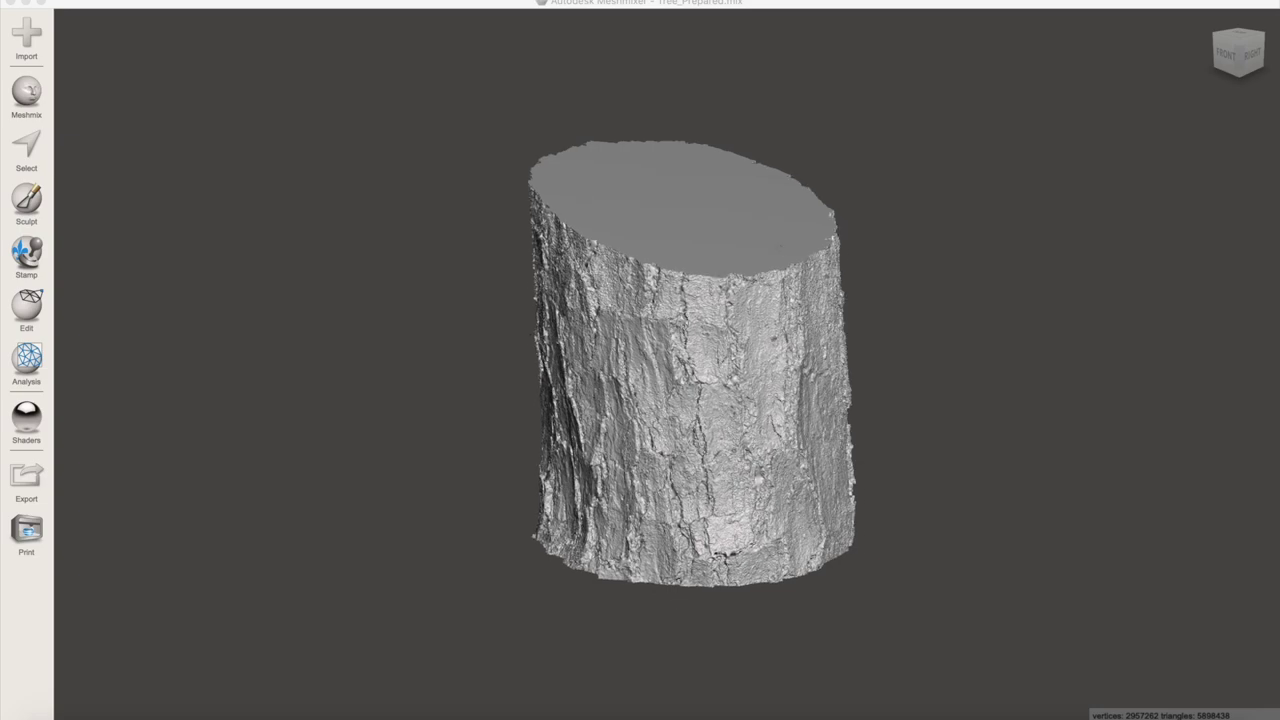
Switch to Meshmixer, add a cylinder primitive to the tree trunk and stretch it to about 100 × 175 × 105 mm.
{"action": "left_click", "coordinate": [27, 95]}
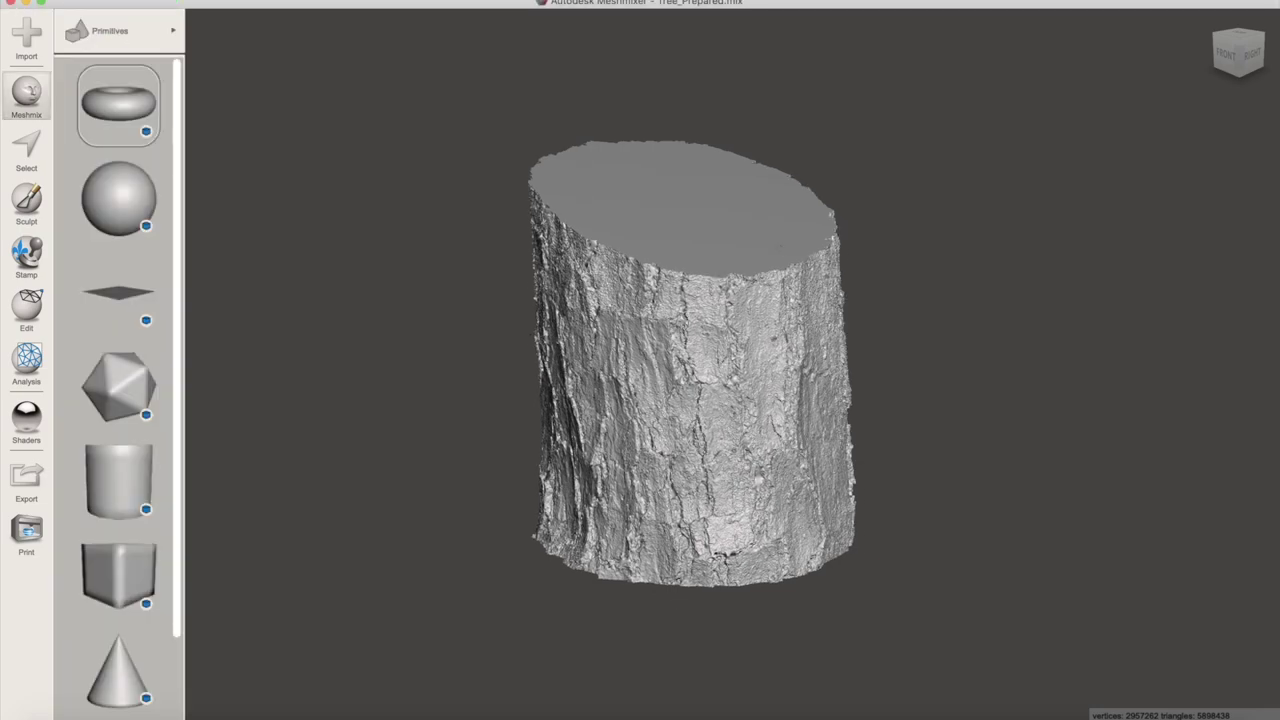
{"action": "left_click_drag", "start_coordinate": [118, 482], "coordinate": [971, 393]}
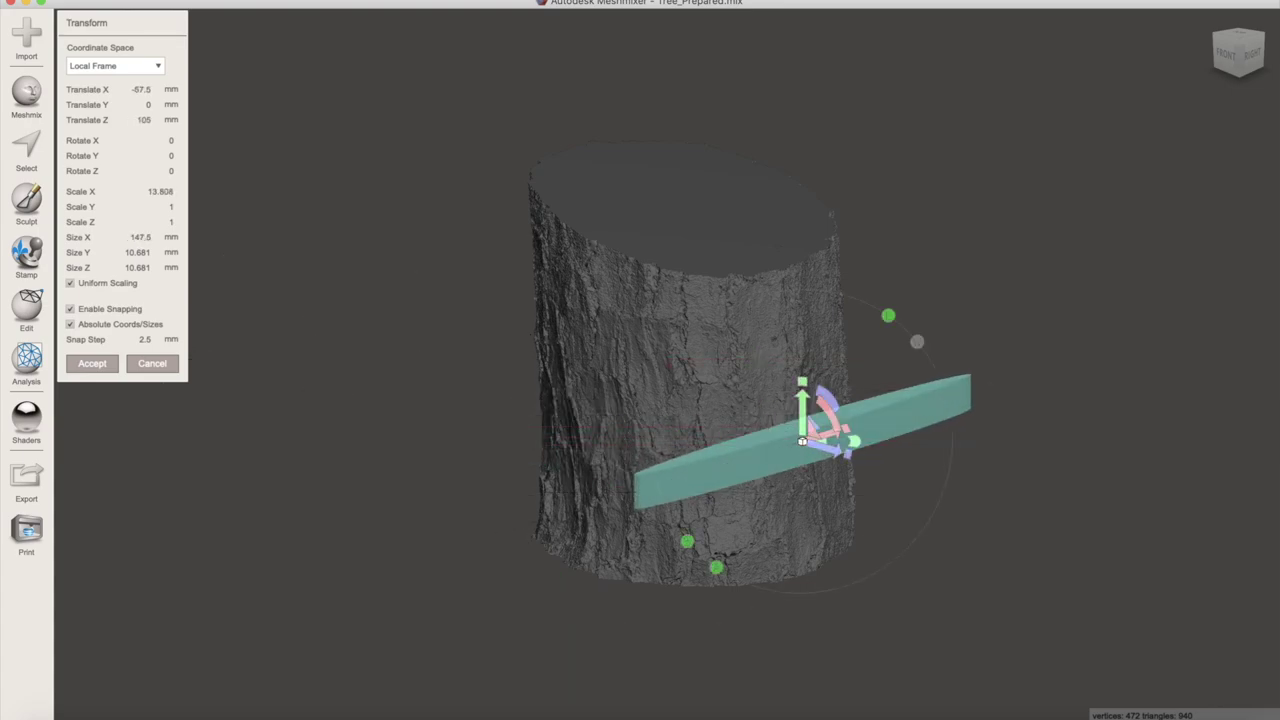
{"action": "left_click_drag", "start_coordinate": [847, 454], "coordinate": [946, 482]}
{"action": "left_click_drag", "start_coordinate": [802, 381], "coordinate": [802, 190]}
{"action": "right_click_drag", "start_coordinate": [840, 220], "coordinate": [905, 340]}
{"action": "scroll", "coordinate": [885, 450], "scroll_direction": "down", "scroll_amount": 5}
{"action": "left_click_drag", "start_coordinate": [884, 509], "coordinate": [556, 415]}
{"action": "left_click_drag", "start_coordinate": [525, 368], "coordinate": [590, 217]}
{"action": "left_click_drag", "start_coordinate": [621, 264], "coordinate": [711, 291]}
{"action": "left_click_drag", "start_coordinate": [725, 295], "coordinate": [702, 289]}
{"action": "left_click_drag", "start_coordinate": [686, 230], "coordinate": [669, 271]}
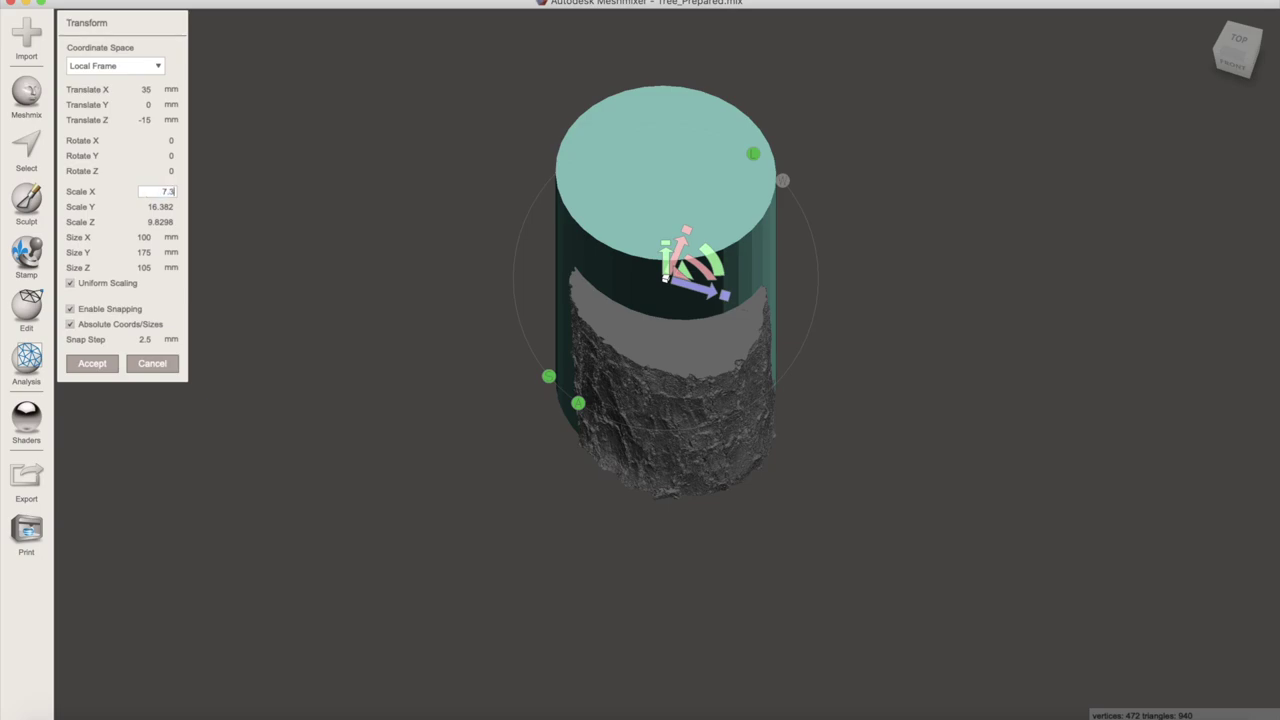
Set the cylinder's X and Z scale to 7.3, adjust its height to about 152.5 mm and move it over the trunk's top face.
{"action": "key", "text": "Return"}
{"action": "left_click_drag", "start_coordinate": [666, 243], "coordinate": [666, 198]}
{"action": "right_click_drag", "start_coordinate": [820, 200], "coordinate": [760, 310]}
{"action": "left_click_drag", "start_coordinate": [755, 257], "coordinate": [699, 300]}
{"action": "left_click_drag", "start_coordinate": [691, 373], "coordinate": [703, 396]}
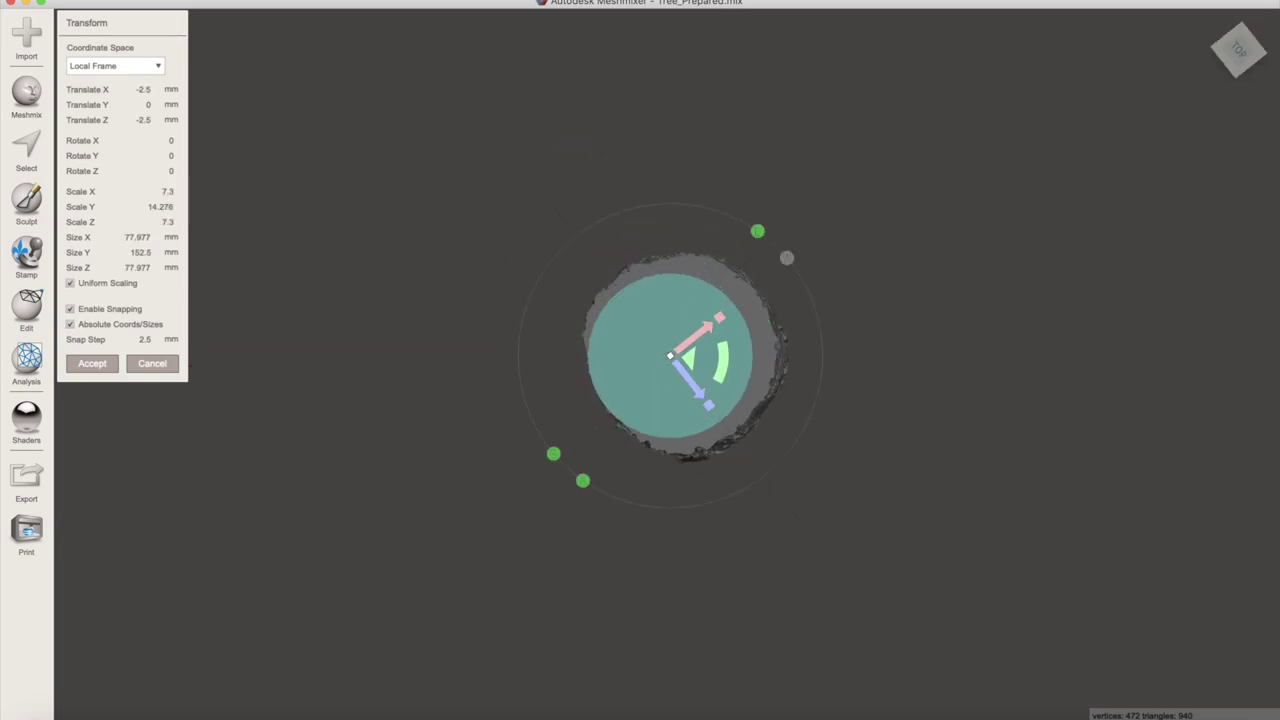
Centre the cylinder within the trunk wall, tilt it about -1.2° around X, raise it about 17.5 mm and make it 160 mm tall.
{"action": "left_click_drag", "start_coordinate": [705, 328], "coordinate": [714, 321]}
{"action": "right_click_drag", "start_coordinate": [780, 330], "coordinate": [830, 180]}
{"action": "left_click_drag", "start_coordinate": [671, 302], "coordinate": [671, 281]}
{"action": "right_click_drag", "start_coordinate": [780, 260], "coordinate": [810, 245]}
{"action": "left_click_drag", "start_coordinate": [728, 326], "coordinate": [733, 326]}
{"action": "mouse_move", "coordinate": [790, 300]}
{"action": "right_mouse_down"}
{"action": "mouse_move", "coordinate": [660, 320]}
{"action": "mouse_move", "coordinate": [790, 325]}
{"action": "right_mouse_up"}
{"action": "left_click_drag", "start_coordinate": [638, 284], "coordinate": [597, 220]}
{"action": "left_click_drag", "start_coordinate": [671, 265], "coordinate": [671, 256]}
{"action": "left_click_drag", "start_coordinate": [636, 287], "coordinate": [608, 228]}
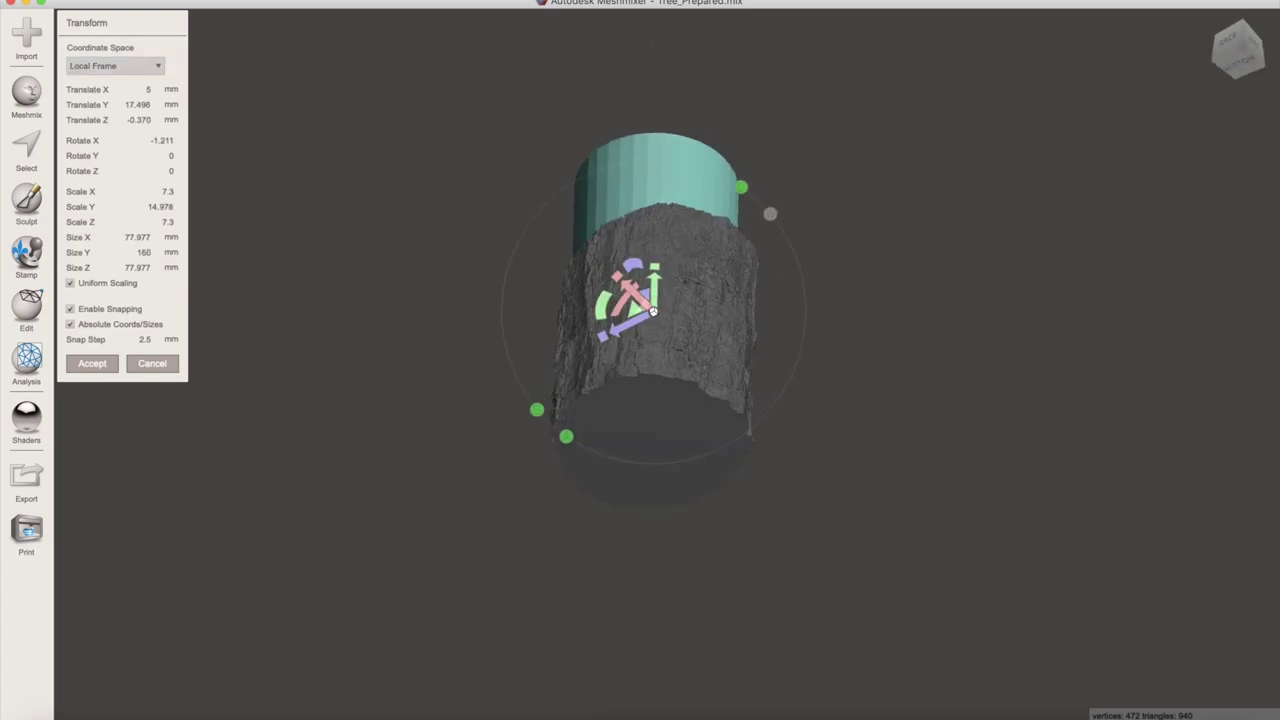
Accept the cylinder's transform and add the tree trunk to the object selection.
{"action": "left_click", "coordinate": [92, 364]}
{"action": "left_click", "coordinate": [685, 420], "text": "shift"}
{"action": "right_click_drag", "start_coordinate": [480, 360], "coordinate": [551, 328]}
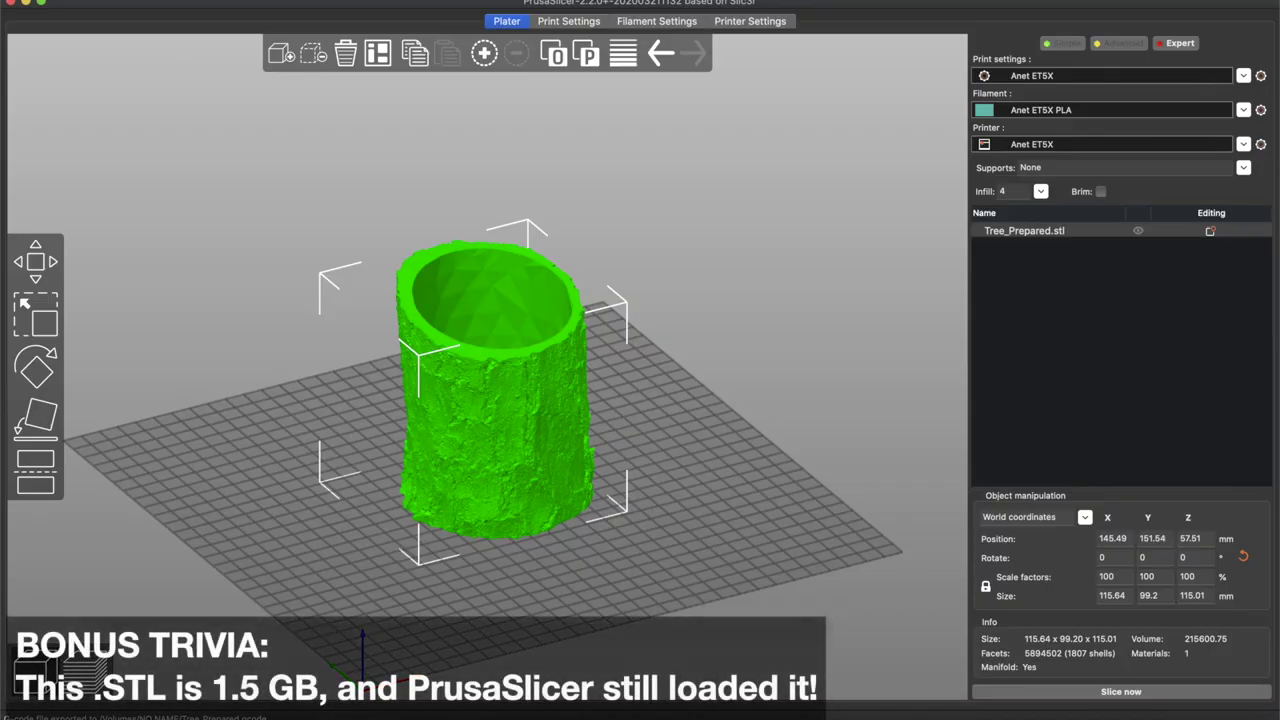
Switch to PrusaSlicer and choose the Anet ET5X printer preset for Tree_Prepared.stl.
{"action": "left_click", "coordinate": [1243, 144]}
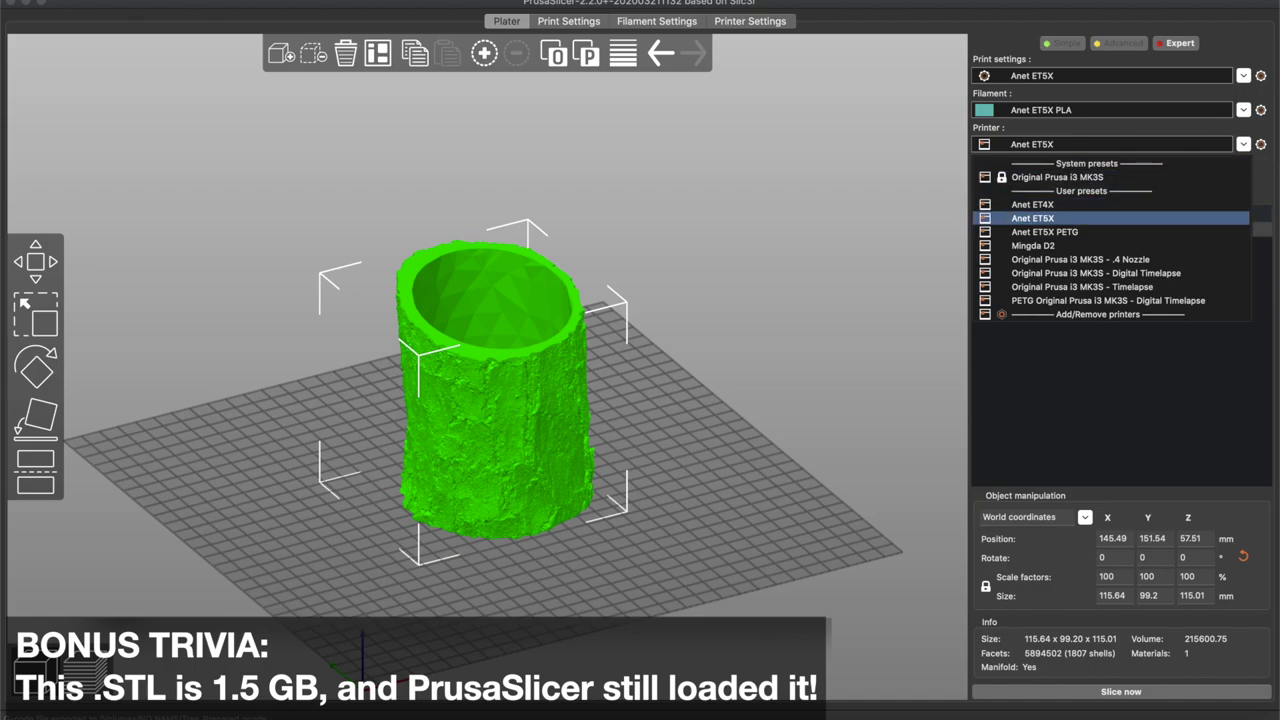
{"action": "left_click", "coordinate": [1110, 218]}
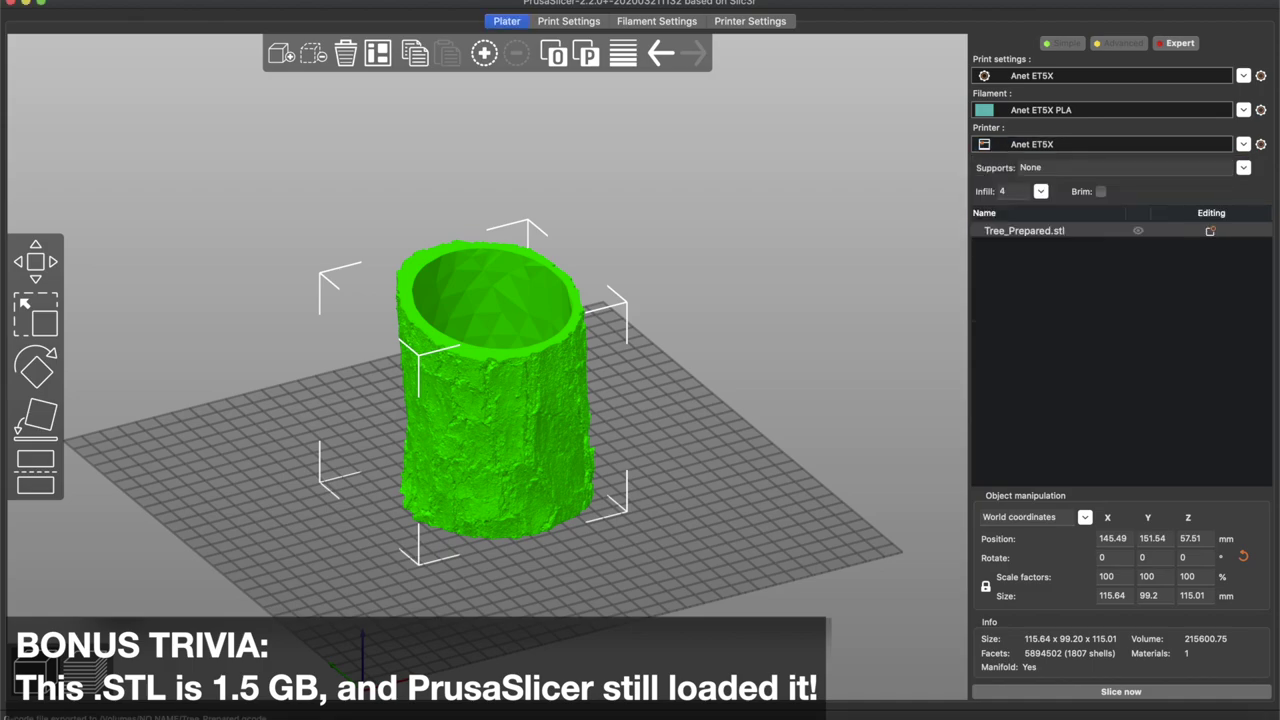
Examine the wall and infill toolpaths of the sliced trunk up close, stepping the preview down layer by layer to layer 324.
{"action": "scroll", "coordinate": [490, 400], "scroll_direction": "up", "scroll_amount": 3}
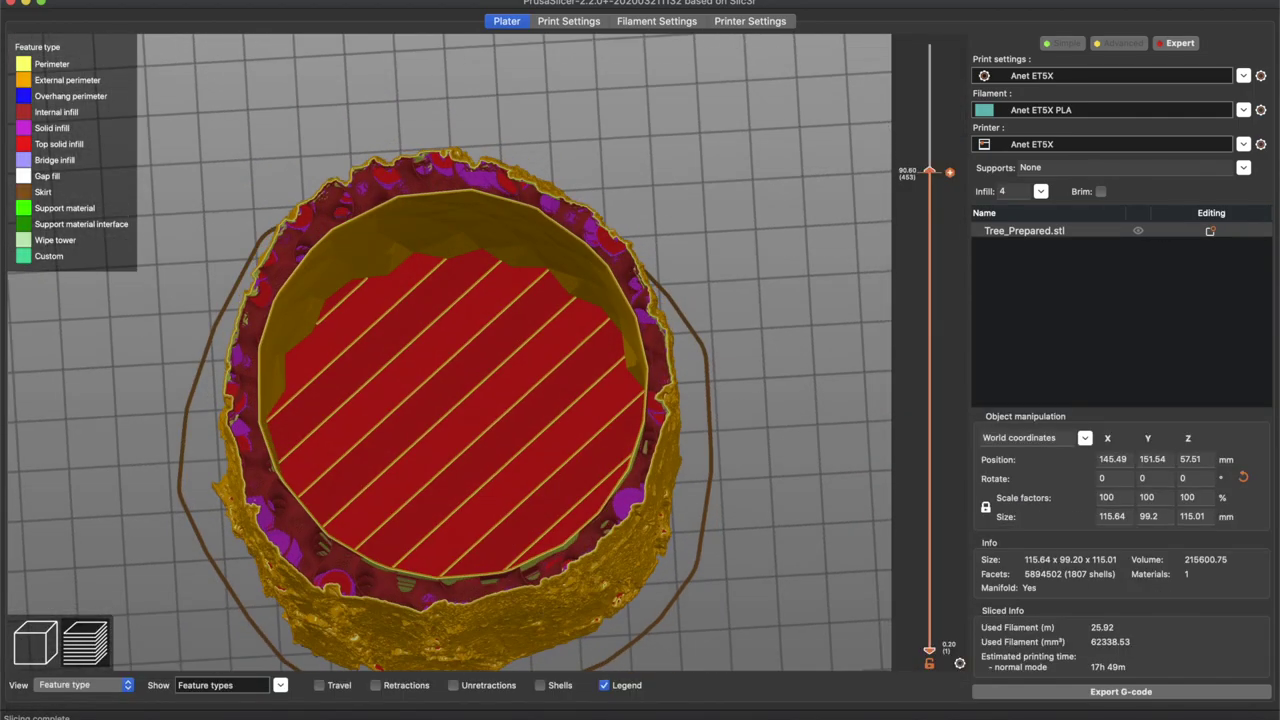
{"action": "scroll", "coordinate": [449, 352], "scroll_direction": "up", "scroll_amount": 5}
{"action": "left_click_drag", "start_coordinate": [930, 171], "coordinate": [930, 197]}
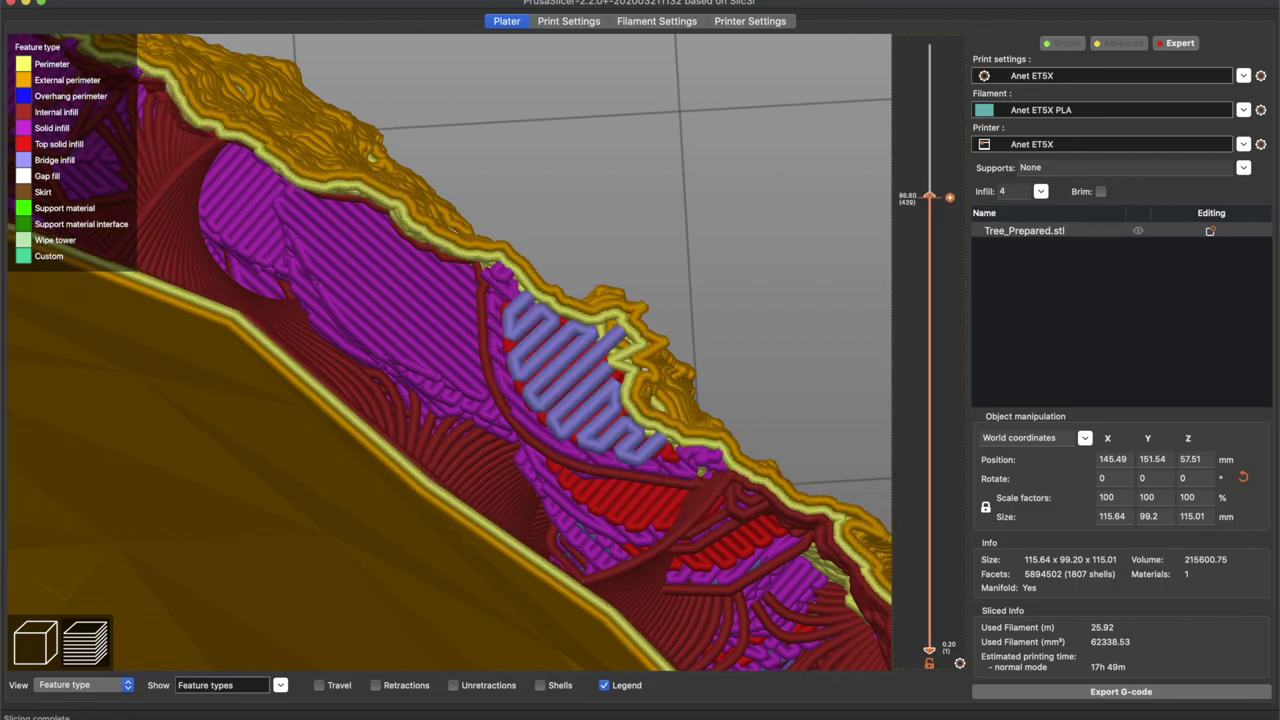
{"action": "key", "text": "Down"}
{"action": "key", "text": "Down"}
{"action": "key", "text": "Down"}
{"action": "key", "text": "Down"}
{"action": "key", "text": "Down"}
{"action": "key", "text": "Down"}
{"action": "key", "text": "Down"}
{"action": "key", "text": "Down"}
{"action": "key", "text": "Down"}
{"action": "key", "text": "Down"}
{"action": "key", "text": "Down"}
{"action": "key", "text": "Down"}
{"action": "key", "text": "Down"}
{"action": "key", "text": "Down"}
{"action": "key", "text": "Down"}
{"action": "key", "text": "Down"}
{"action": "key", "text": "Down"}
{"action": "key", "text": "Down"}
{"action": "key", "text": "Down"}
{"action": "key", "text": "Down"}
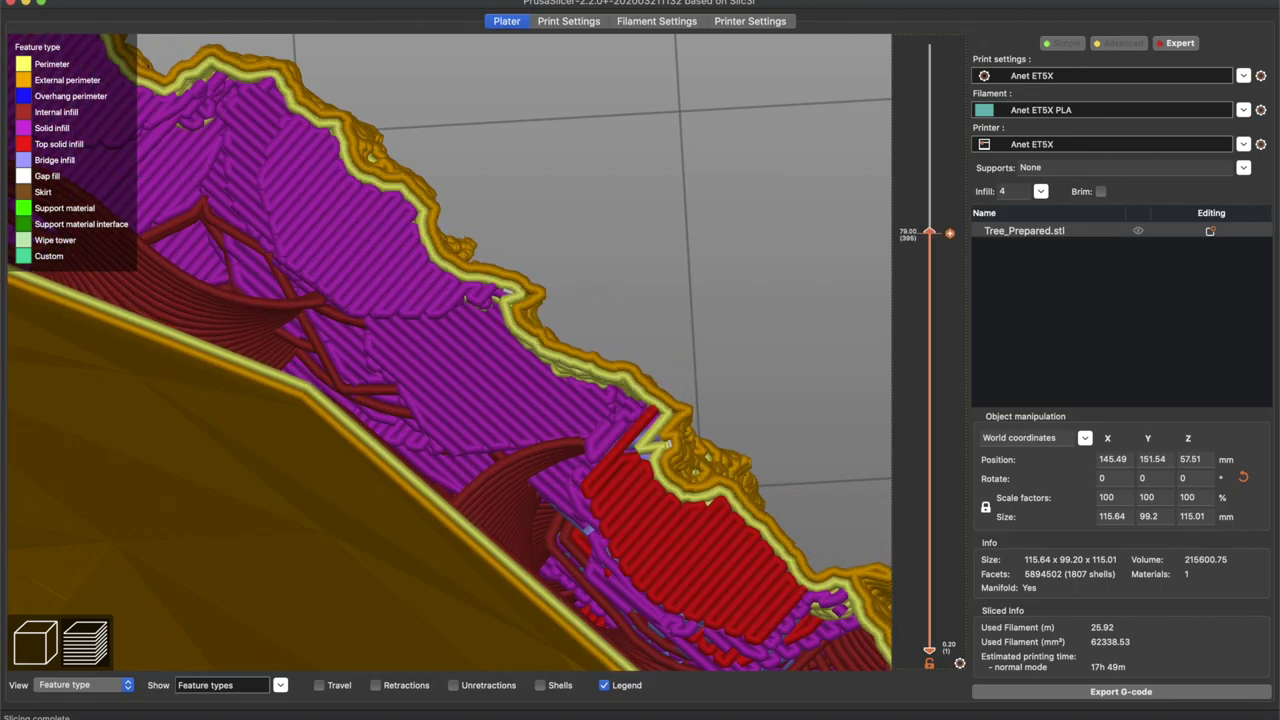
{"action": "key", "text": "Down"}
{"action": "key", "text": "Down"}
{"action": "key", "text": "Down"}
{"action": "key", "text": "Down"}
{"action": "key", "text": "Down"}
{"action": "key", "text": "Down"}
{"action": "key", "text": "Down"}
{"action": "key", "text": "Down"}
{"action": "key", "text": "Down"}
{"action": "key", "text": "Down"}
{"action": "key", "text": "Down"}
{"action": "key", "text": "Down"}
{"action": "key", "text": "Down"}
{"action": "key", "text": "Down"}
{"action": "key", "text": "Down"}
{"action": "key", "text": "Down"}
{"action": "key", "text": "Down"}
{"action": "key", "text": "Down"}
{"action": "key", "text": "Down"}
{"action": "key", "text": "Down"}
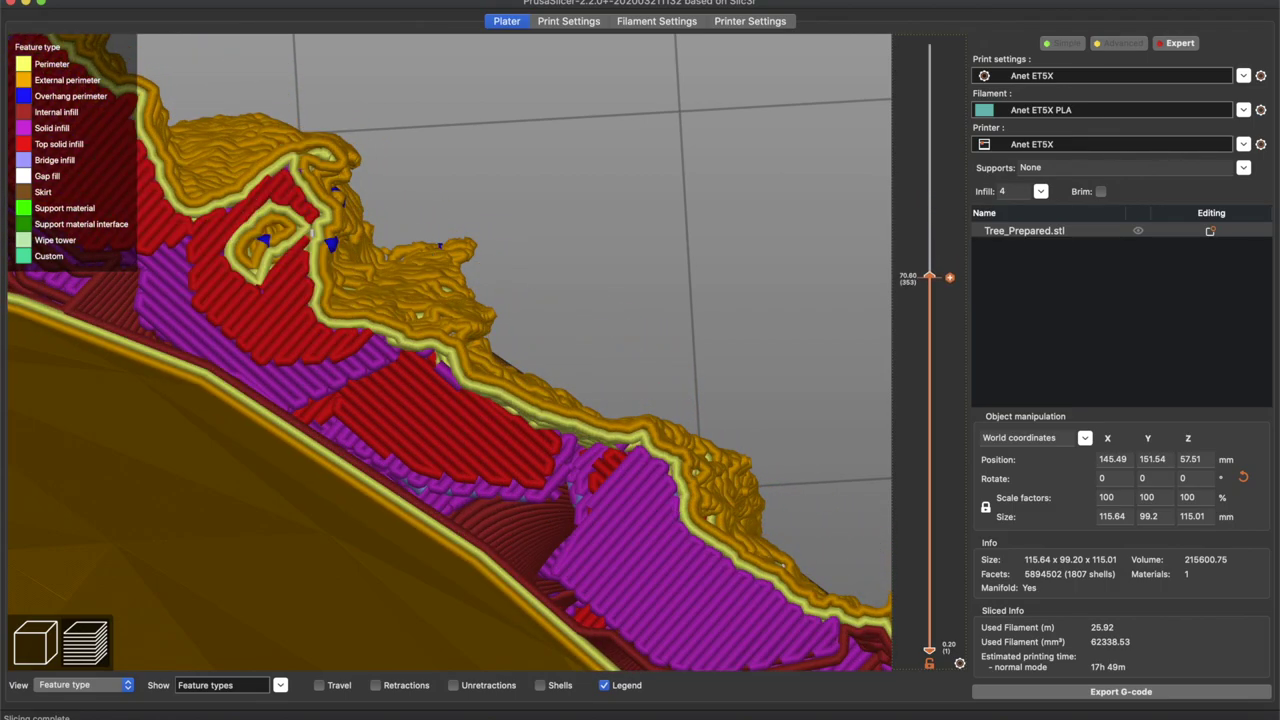
{"action": "key", "text": "Down"}
{"action": "key", "text": "Down"}
{"action": "key", "text": "Down"}
{"action": "key", "text": "Down"}
{"action": "key", "text": "Down"}
{"action": "key", "text": "Down"}
{"action": "key", "text": "Down"}
{"action": "key", "text": "Down"}
{"action": "key", "text": "Down"}
{"action": "key", "text": "Down"}
{"action": "key", "text": "Down"}
{"action": "key", "text": "Down"}
{"action": "key", "text": "Down"}
{"action": "key", "text": "Down"}
{"action": "key", "text": "Down"}
{"action": "key", "text": "Down"}
{"action": "key", "text": "Down"}
{"action": "key", "text": "Down"}
{"action": "key", "text": "Down"}
{"action": "key", "text": "Down"}
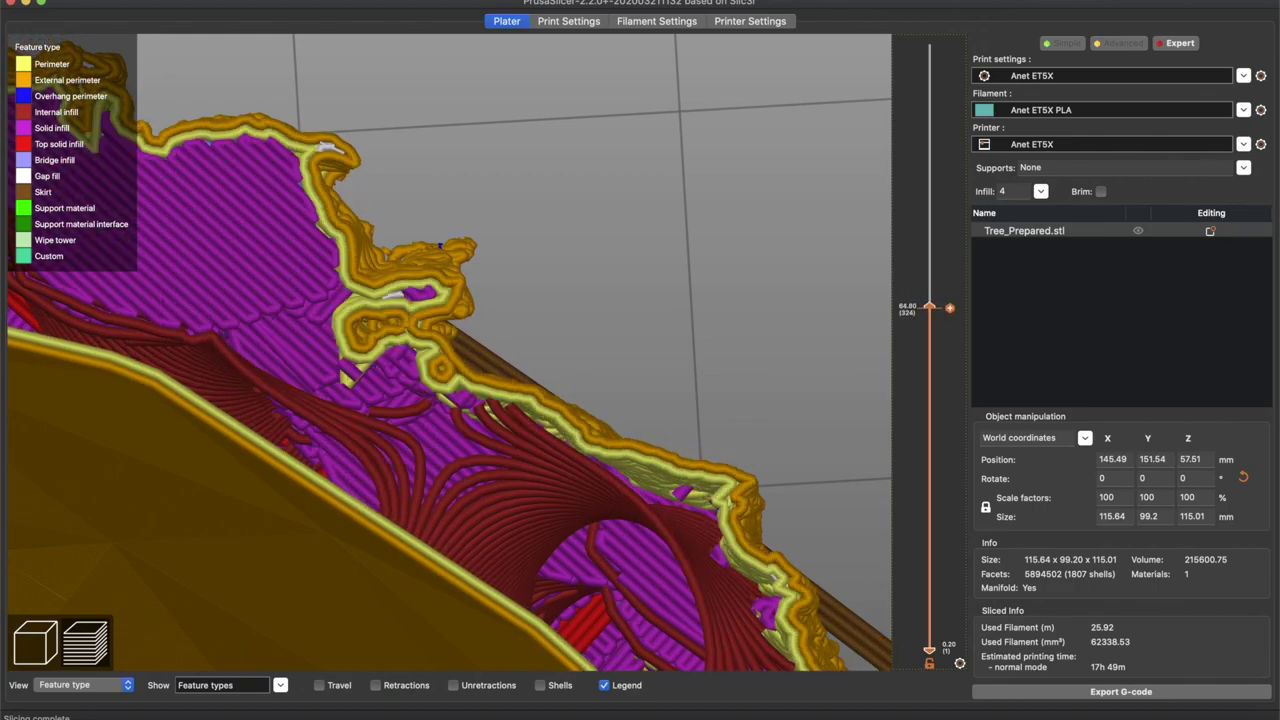